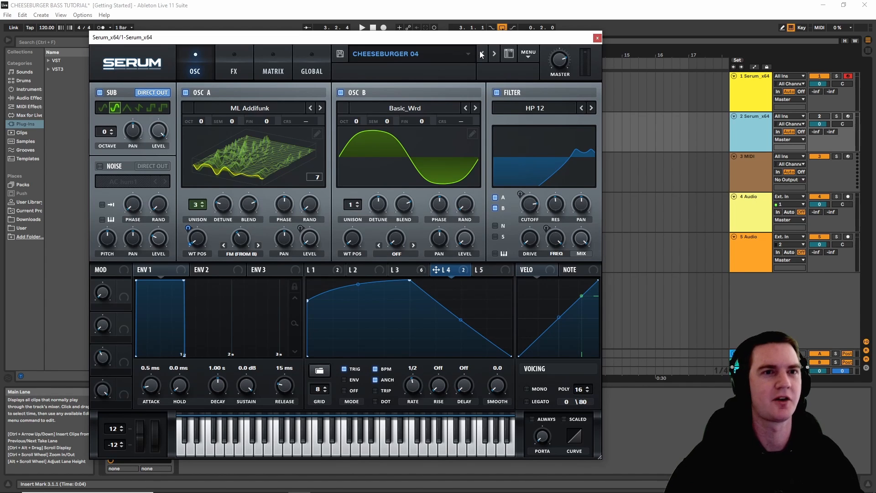
Initialize the preset and load the Vowel wavetable ML Addifunk into oscillator A.
{"action": "left_click", "coordinate": [528, 54]}
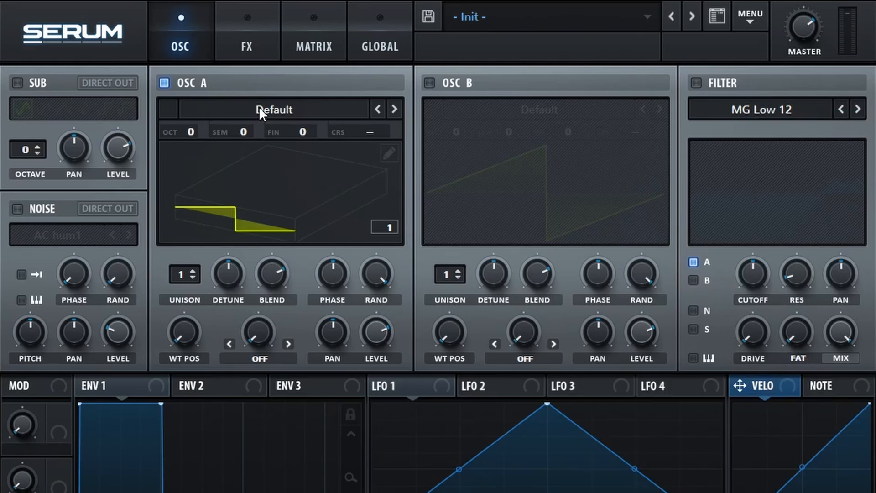
{"action": "left_click", "coordinate": [259, 108]}
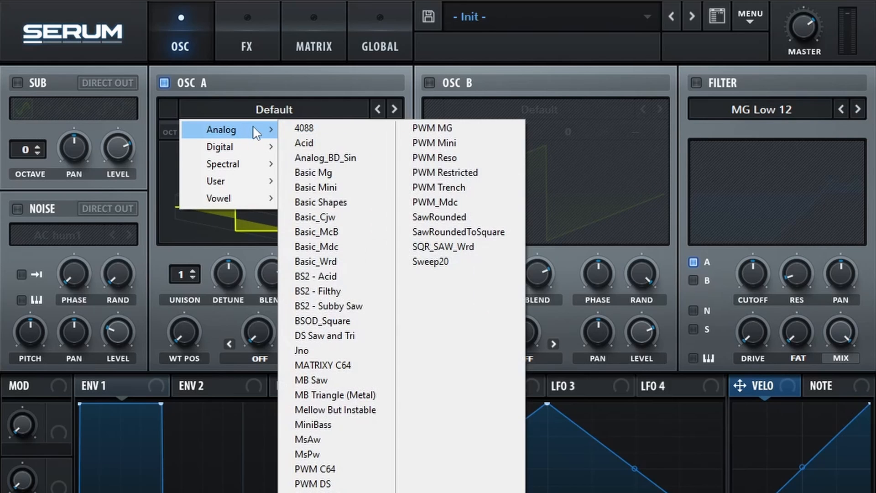
{"action": "mouse_move", "coordinate": [228, 198]}
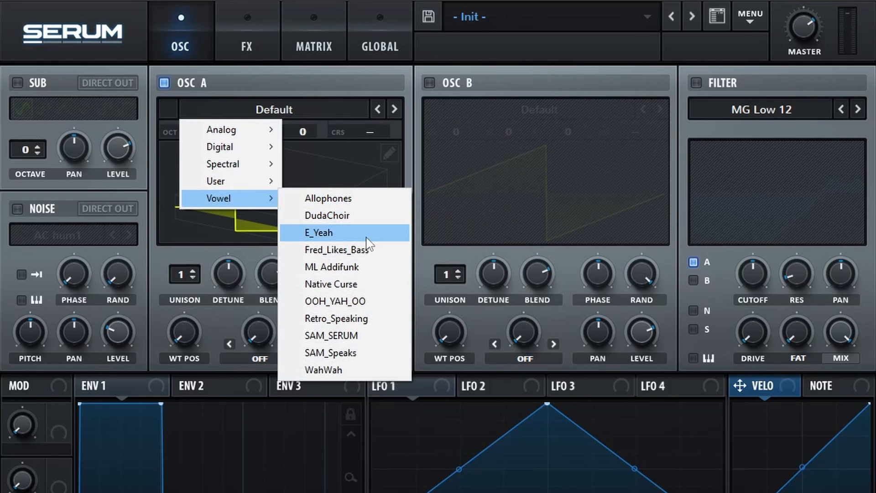
{"action": "left_click", "coordinate": [332, 267]}
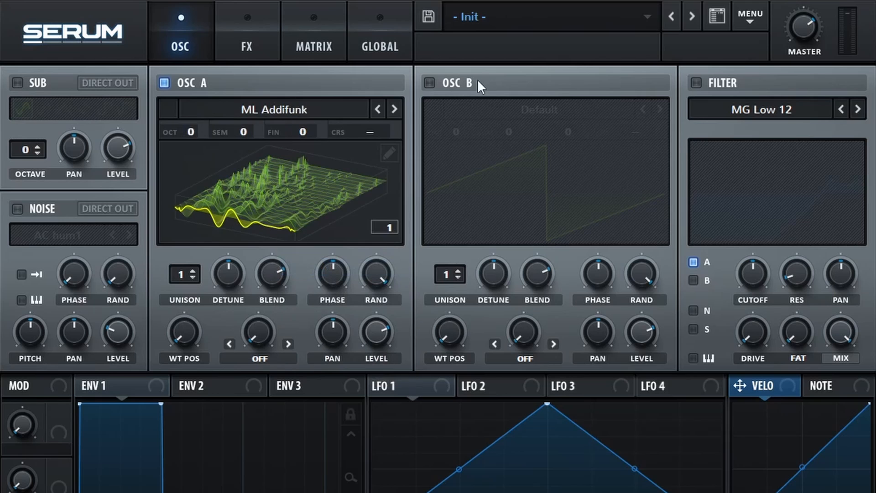
Enable oscillator B with the Analog wavetable Basic_Wrd and turn on the sub oscillator.
{"action": "left_click", "coordinate": [451, 84]}
{"action": "left_click", "coordinate": [511, 109]}
{"action": "mouse_move", "coordinate": [509, 131]}
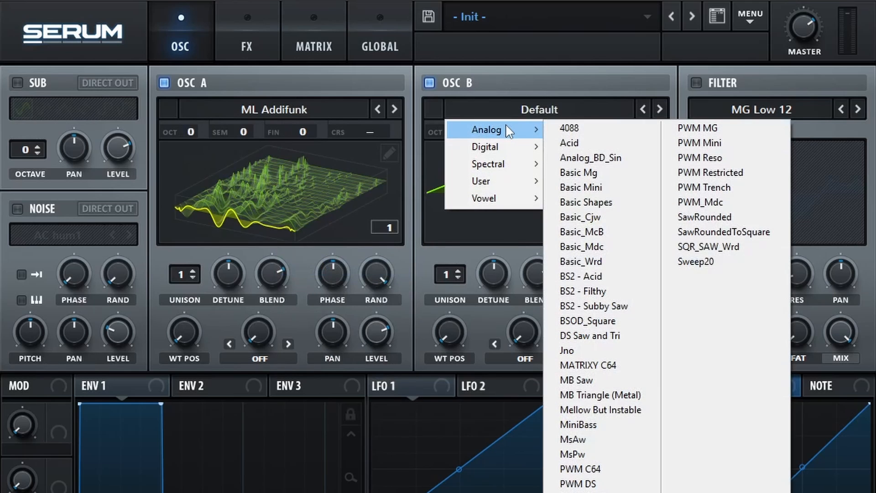
{"action": "left_click", "coordinate": [629, 262]}
{"action": "left_click", "coordinate": [17, 83]}
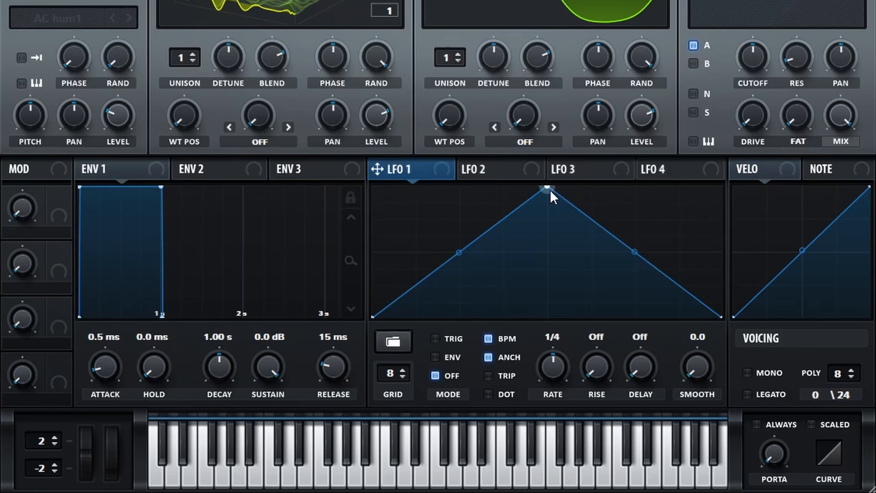
Shape LFO 1 as a rising ramp and LFO 2 as an early peak with a long fall at bar rate, both in Trig mode.
{"action": "left_click_drag", "start_coordinate": [547, 188], "coordinate": [748, 130]}
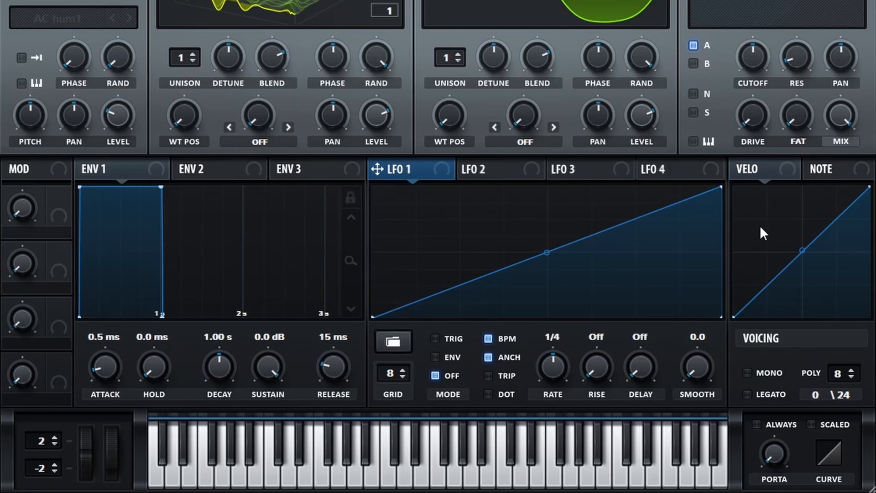
{"action": "left_click", "coordinate": [437, 339]}
{"action": "left_click", "coordinate": [500, 167]}
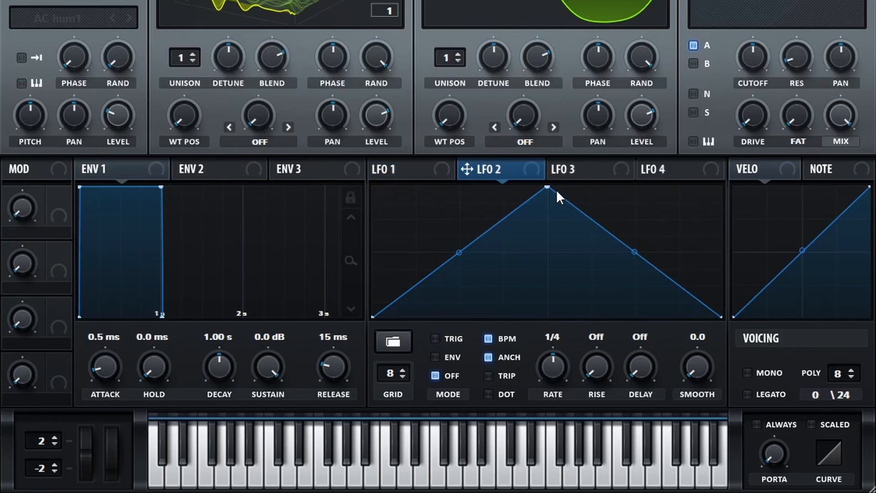
{"action": "left_click_drag", "start_coordinate": [549, 188], "coordinate": [413, 165]}
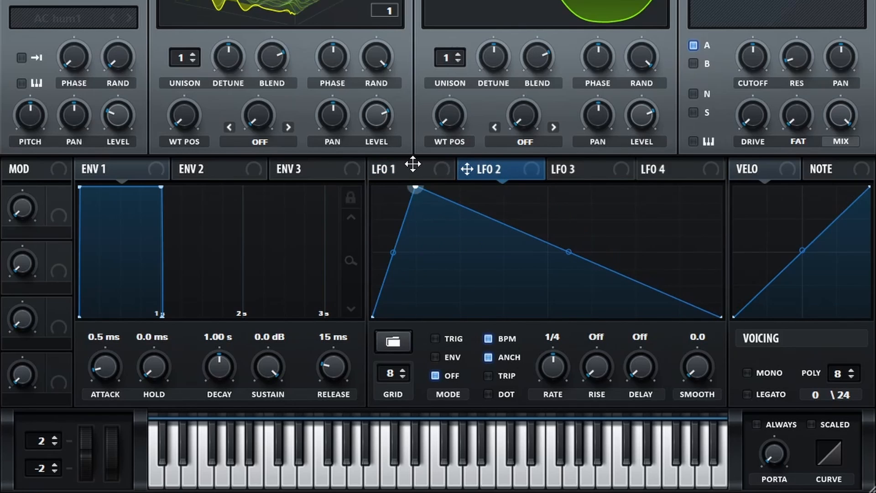
{"action": "scroll", "coordinate": [551, 374], "scroll_direction": "down", "scroll_amount": 2}
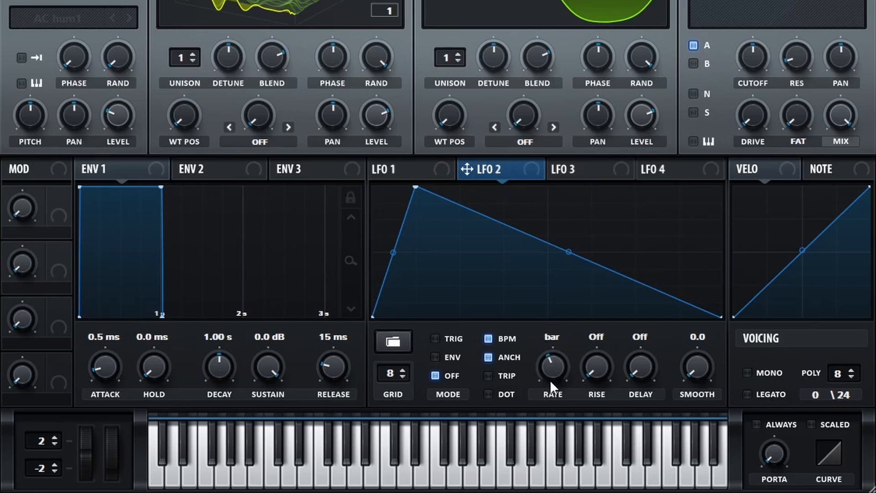
{"action": "left_click", "coordinate": [436, 339]}
Shape LFO 3 by raising its start to about three quarters and bending the rise upward, with a slower rate in Trig mode.
{"action": "left_click", "coordinate": [579, 170]}
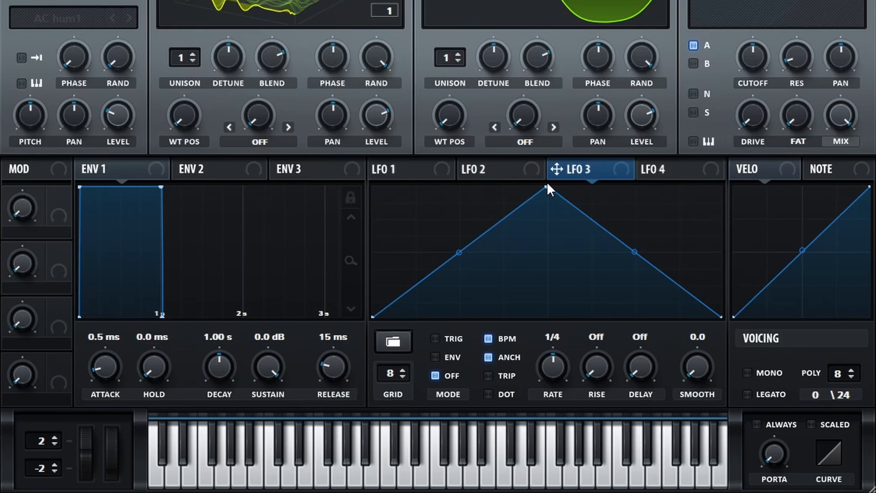
{"action": "left_click_drag", "start_coordinate": [373, 316], "coordinate": [375, 219]}
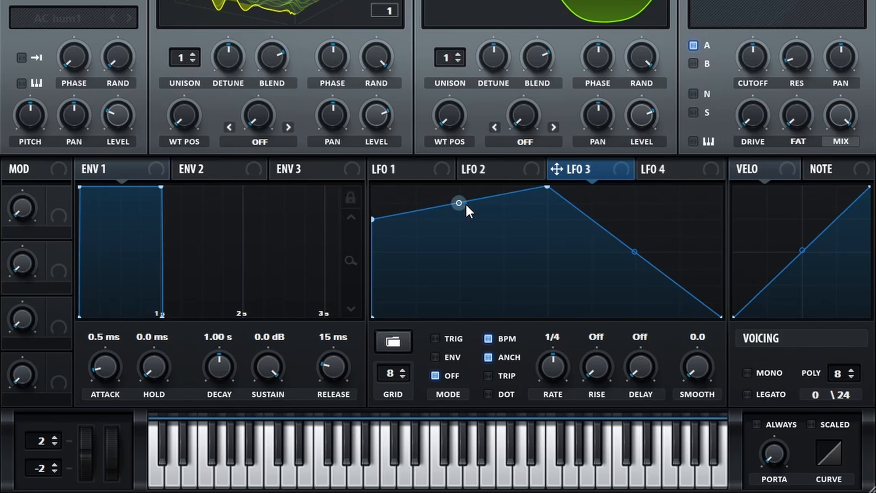
{"action": "left_click_drag", "start_coordinate": [463, 204], "coordinate": [464, 192]}
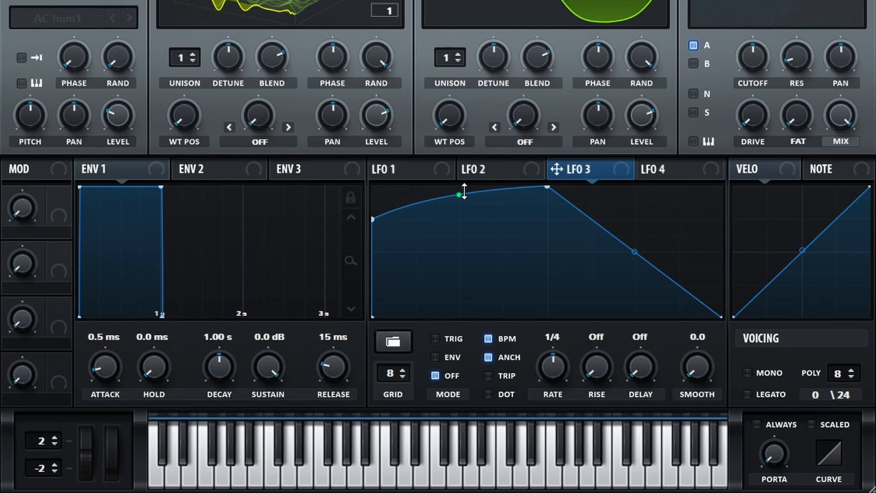
{"action": "scroll", "coordinate": [554, 380], "scroll_direction": "down", "scroll_amount": 1}
{"action": "left_click", "coordinate": [434, 338]}
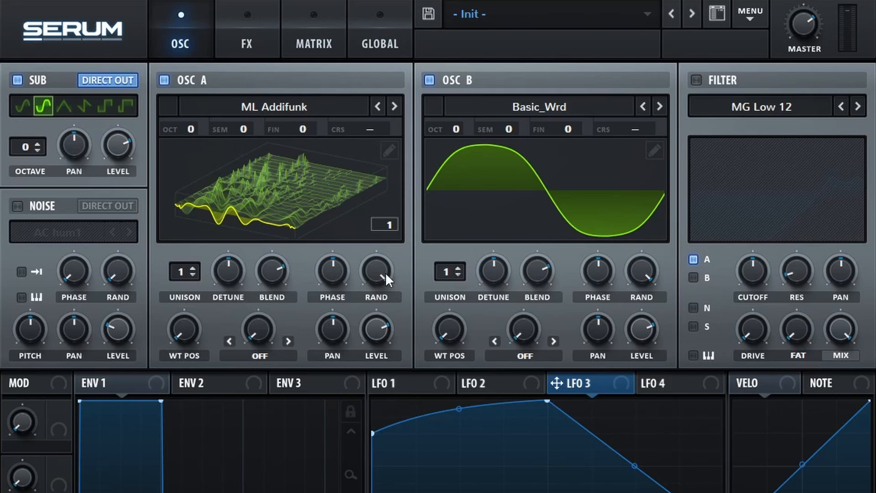
Turn the random phase of oscillators A and B down to zero.
{"action": "left_click_drag", "start_coordinate": [384, 59], "coordinate": [393, 146]}
{"action": "left_click_drag", "start_coordinate": [640, 60], "coordinate": [633, 90]}
{"action": "left_click_drag", "start_coordinate": [633, 303], "coordinate": [634, 328]}
Set oscillator A's unison mode to Exp in the global settings and switch oscillator B's unison mode away from Linear.
{"action": "left_click", "coordinate": [375, 50]}
{"action": "left_click", "coordinate": [169, 345]}
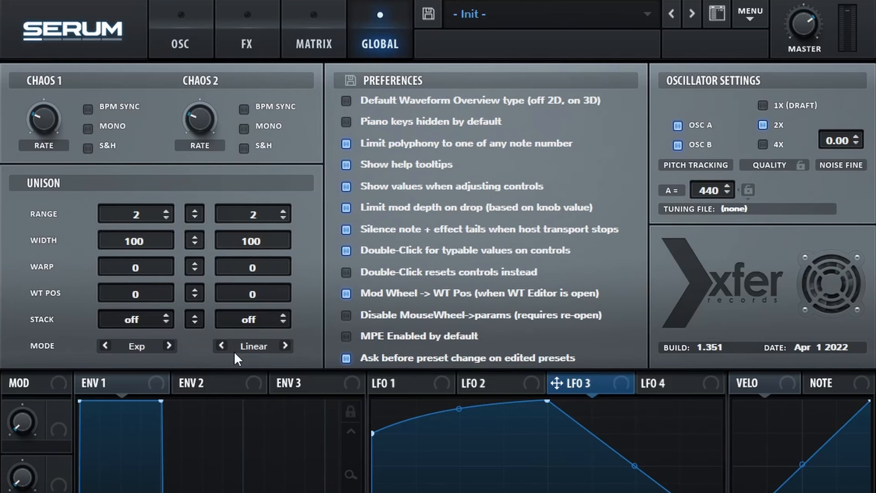
{"action": "left_click", "coordinate": [285, 345]}
{"action": "left_click", "coordinate": [202, 43]}
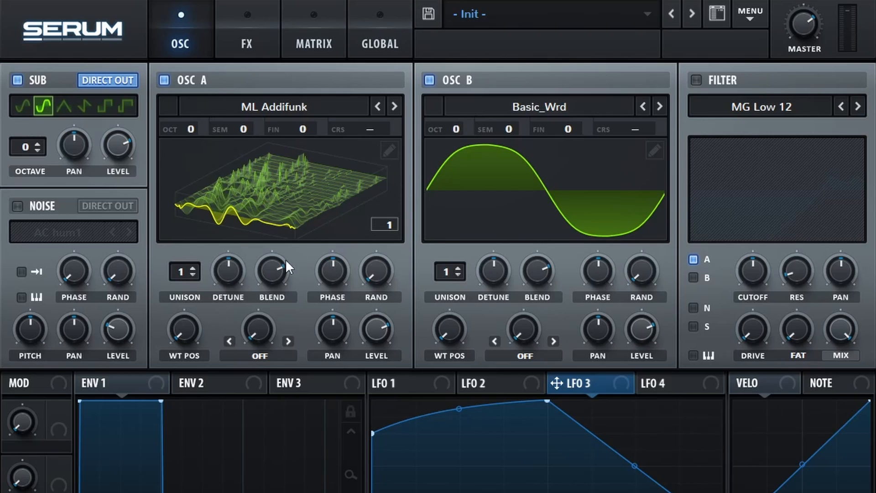
Set oscillator A's unison to 3 voices with a lower detune and turn oscillator B's level down to zero.
{"action": "left_click_drag", "start_coordinate": [179, 275], "coordinate": [219, 279]}
{"action": "left_click_drag", "start_coordinate": [644, 319], "coordinate": [640, 436]}
Set oscillator A's warp mode to FM (From B) and raise the warp amount to a bit under half.
{"action": "left_click", "coordinate": [266, 351]}
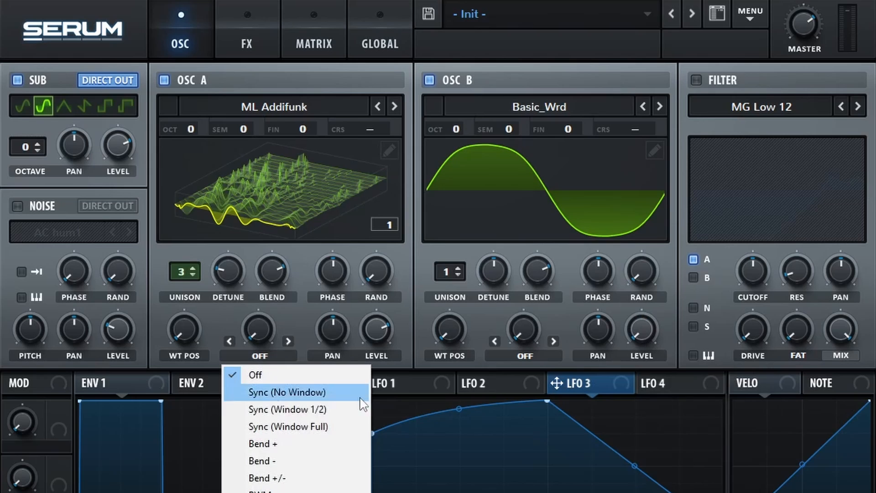
{"action": "left_click", "coordinate": [256, 483]}
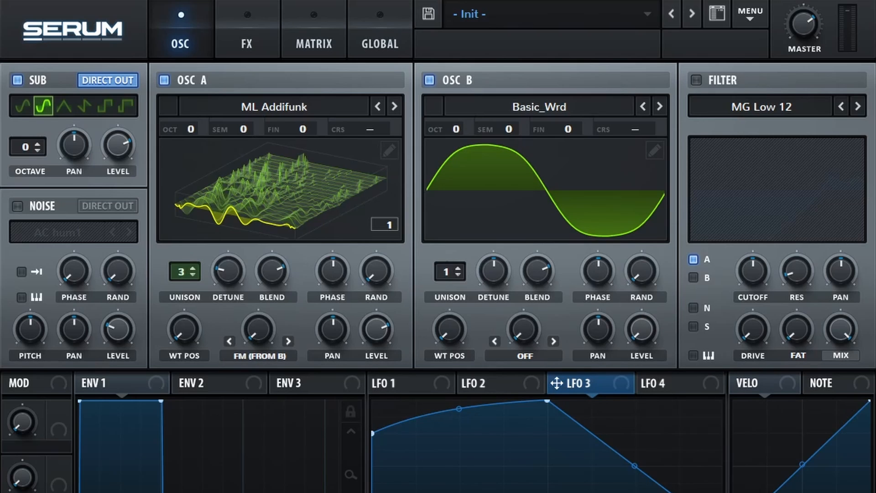
{"action": "left_click_drag", "start_coordinate": [264, 340], "coordinate": [264, 275]}
Assign LFO 1 to oscillator A's wavetable position with the full modulation amount.
{"action": "left_click", "coordinate": [401, 386]}
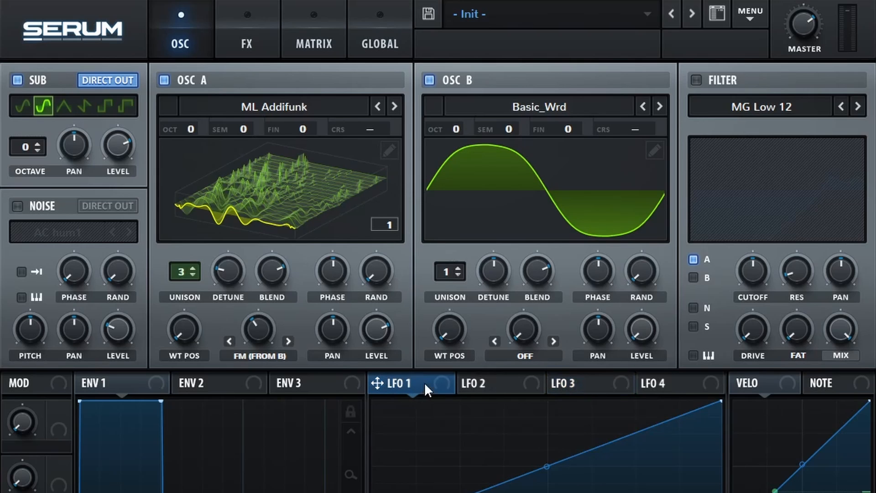
{"action": "left_click_drag", "start_coordinate": [376, 383], "coordinate": [183, 310]}
{"action": "left_click_drag", "start_coordinate": [174, 340], "coordinate": [175, 333]}
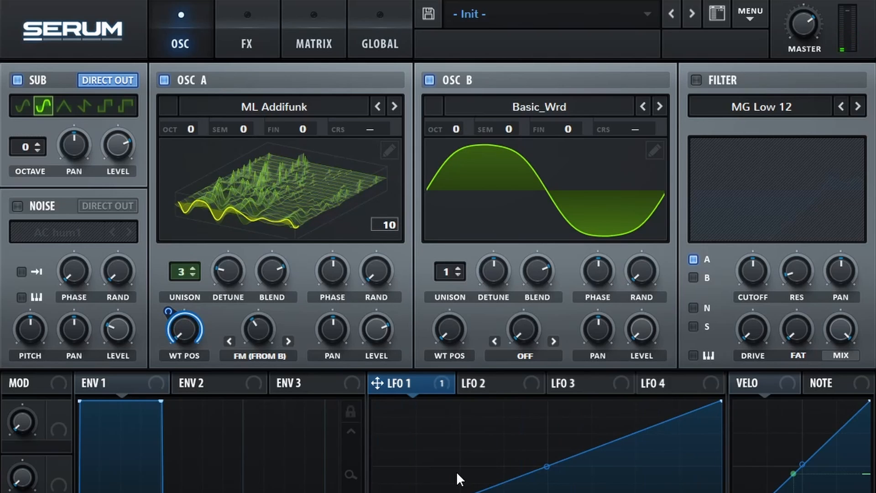
Enable the filter with the Multi type HP 12, raising Freq to maximum and resonance to about half.
{"action": "left_click", "coordinate": [761, 107]}
{"action": "mouse_move", "coordinate": [739, 143]}
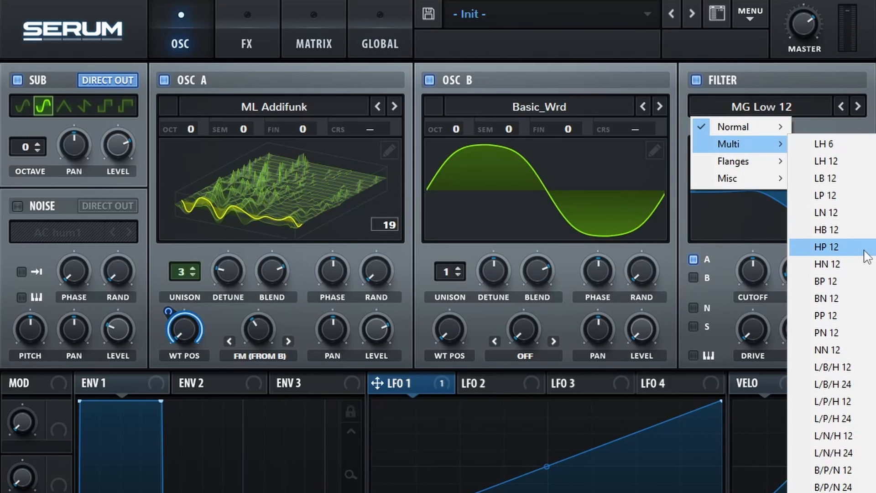
{"action": "left_click", "coordinate": [866, 257]}
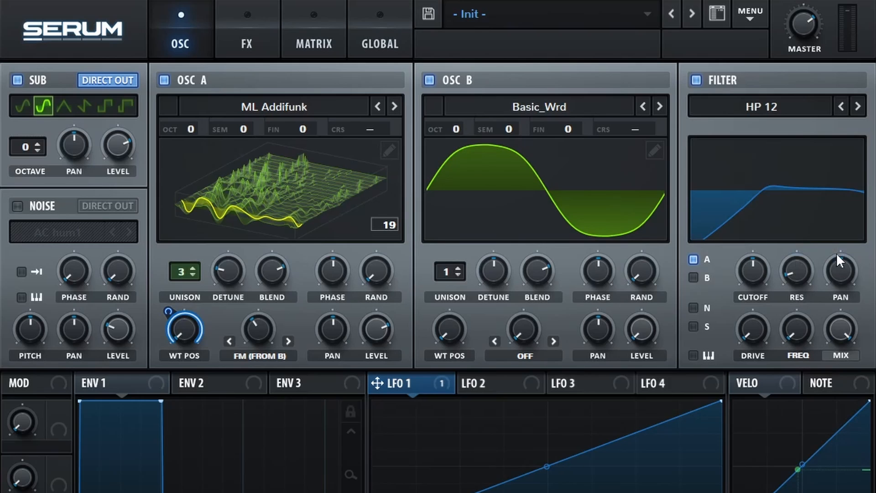
{"action": "left_click_drag", "start_coordinate": [797, 329], "coordinate": [849, 193]}
{"action": "left_click_drag", "start_coordinate": [792, 272], "coordinate": [800, 212]}
Raise the filter cutoff and assign LFO 2 to both the cutoff and Freq with moderate negative amounts.
{"action": "left_click", "coordinate": [510, 382]}
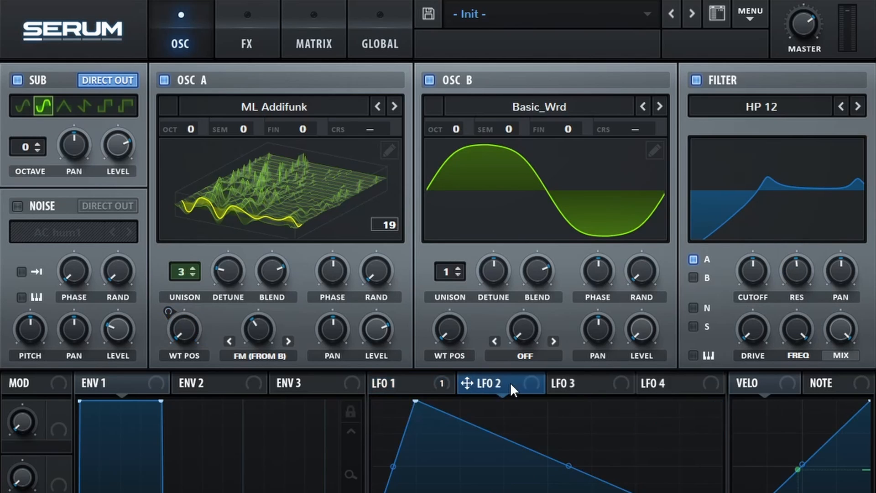
{"action": "left_click_drag", "start_coordinate": [751, 271], "coordinate": [762, 222]}
{"action": "left_click_drag", "start_coordinate": [467, 383], "coordinate": [735, 310]}
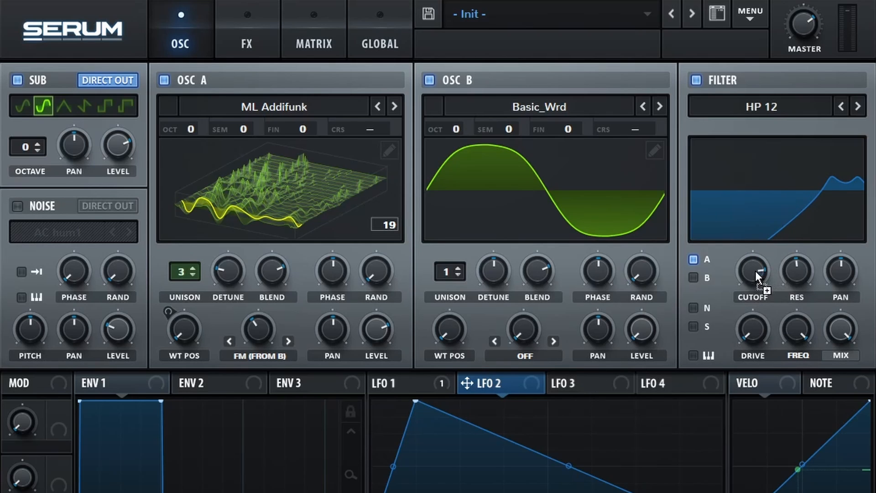
{"action": "left_click_drag", "start_coordinate": [755, 270], "coordinate": [731, 299]}
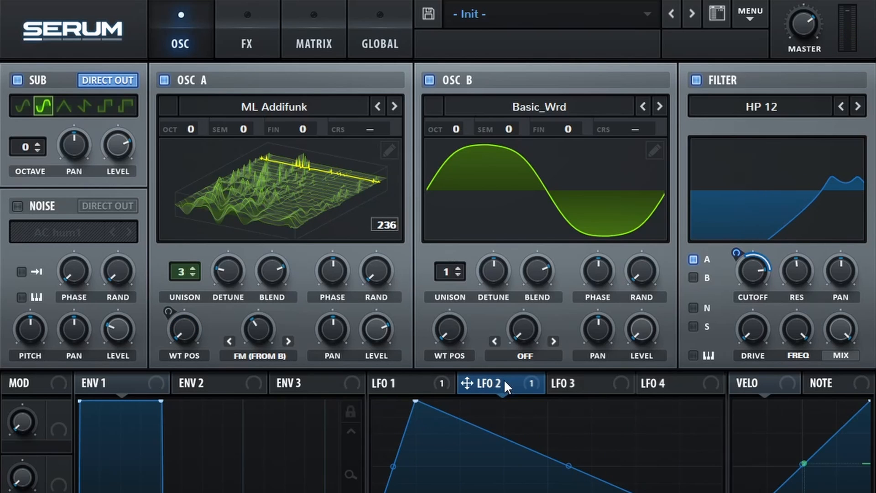
{"action": "mouse_move", "coordinate": [792, 334]}
{"action": "left_mouse_down"}
{"action": "mouse_move", "coordinate": [782, 325]}
{"action": "mouse_move", "coordinate": [781, 337]}
{"action": "left_mouse_up"}
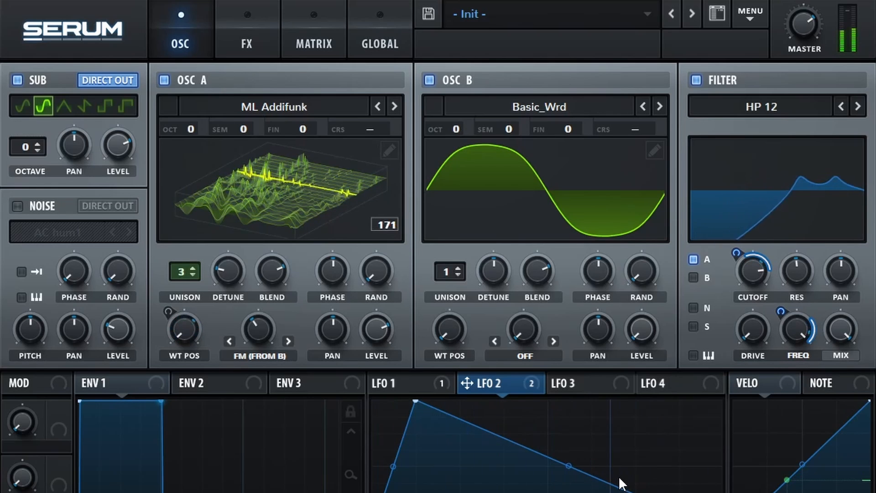
Add a modulation matrix entry routing LFO 3 to the global Mast.Tun with a small positive amount.
{"action": "left_click", "coordinate": [625, 381]}
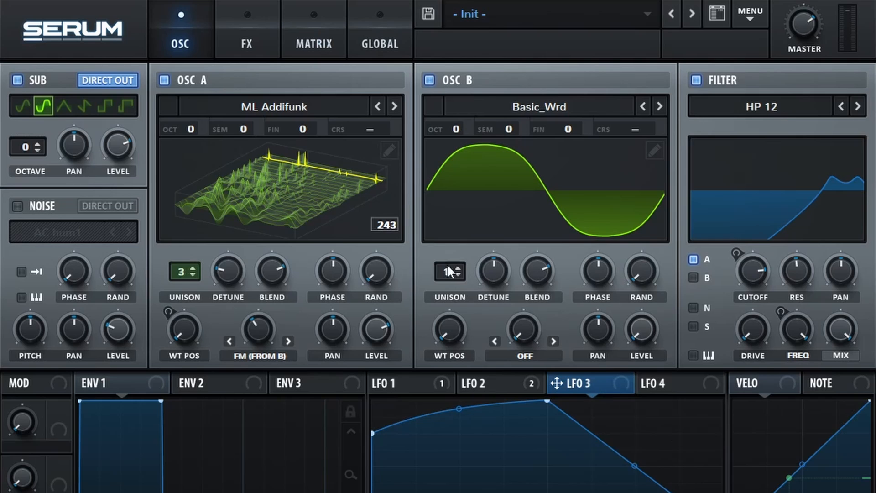
{"action": "left_click", "coordinate": [314, 42]}
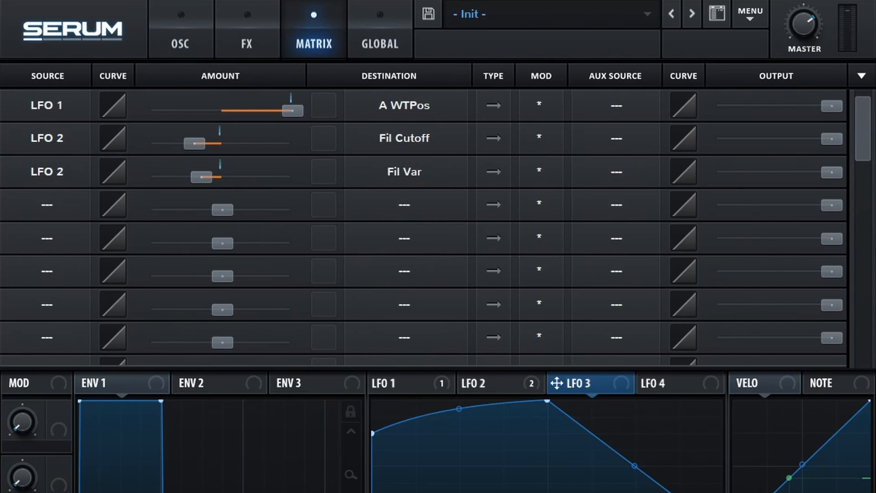
{"action": "left_click", "coordinate": [47, 204]}
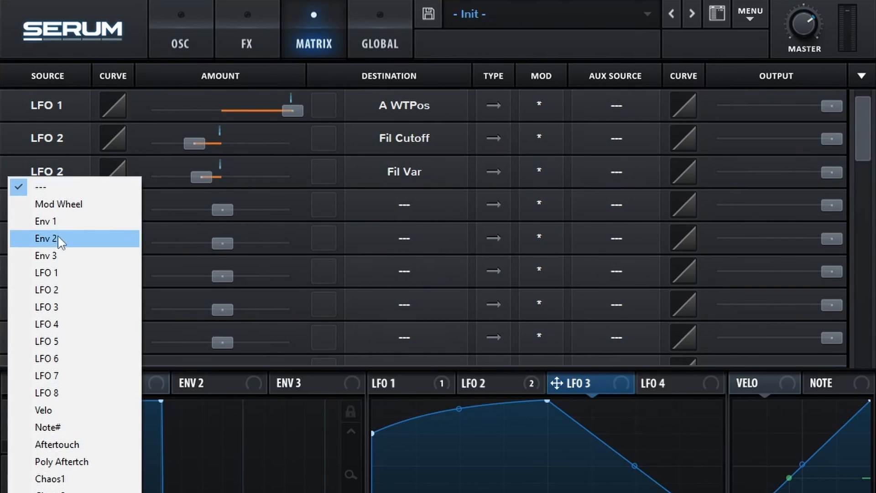
{"action": "left_click", "coordinate": [73, 315]}
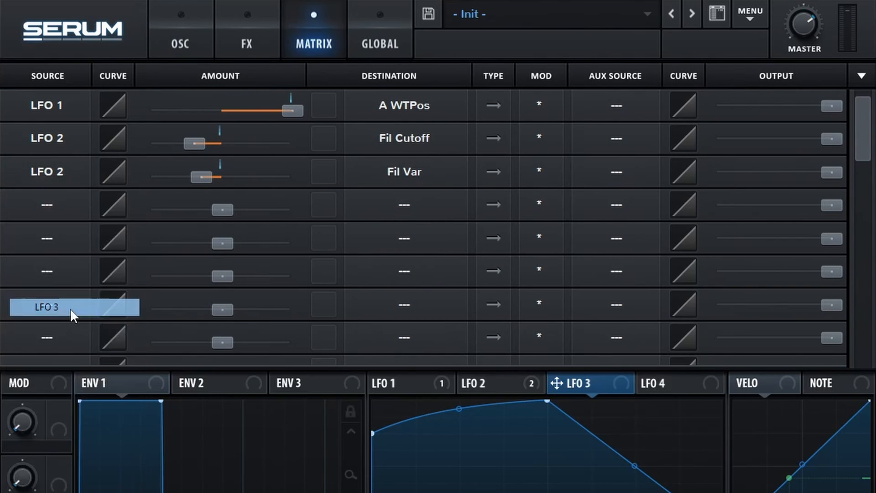
{"action": "left_click", "coordinate": [428, 203]}
{"action": "mouse_move", "coordinate": [410, 351]}
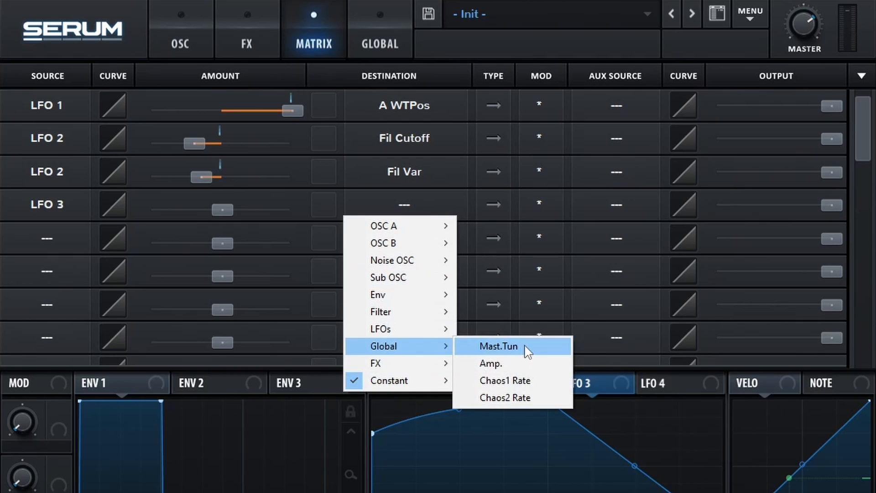
{"action": "left_click", "coordinate": [528, 352]}
{"action": "left_click_drag", "start_coordinate": [224, 210], "coordinate": [252, 220]}
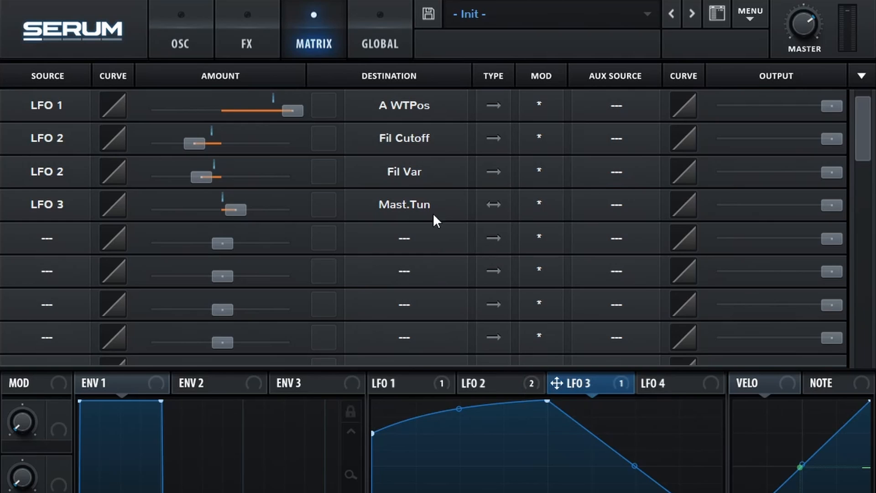
Enable the Chorus effect and move it below the Compressor in the effects order.
{"action": "left_click", "coordinate": [247, 43]}
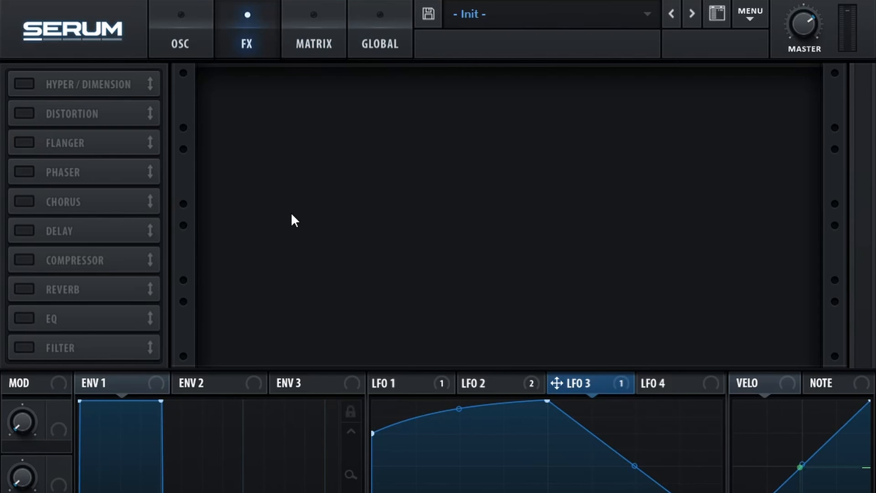
{"action": "left_click", "coordinate": [26, 202]}
{"action": "left_click_drag", "start_coordinate": [29, 201], "coordinate": [28, 260]}
Set the Chorus rate to 0.00 Hz, LPF and mix to maximum, lower Delay 1 and slightly raise Delay 2.
{"action": "left_click_drag", "start_coordinate": [303, 93], "coordinate": [297, 201]}
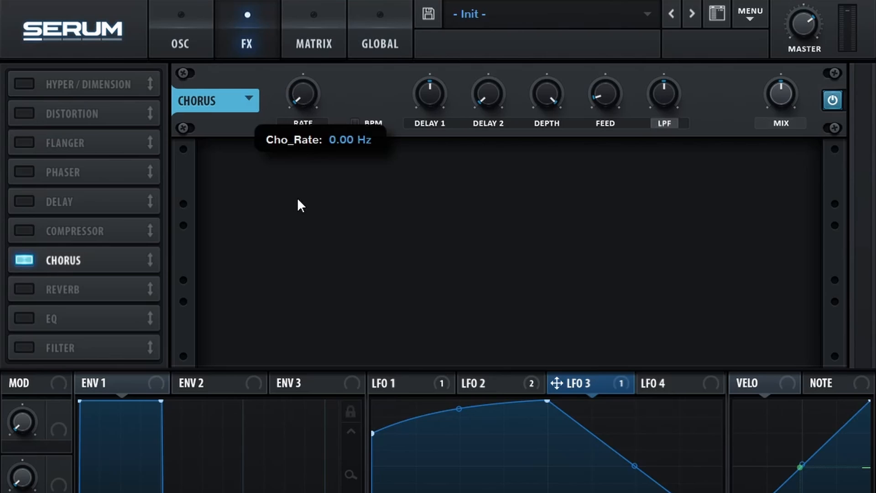
{"action": "left_click_drag", "start_coordinate": [668, 96], "coordinate": [668, 54]}
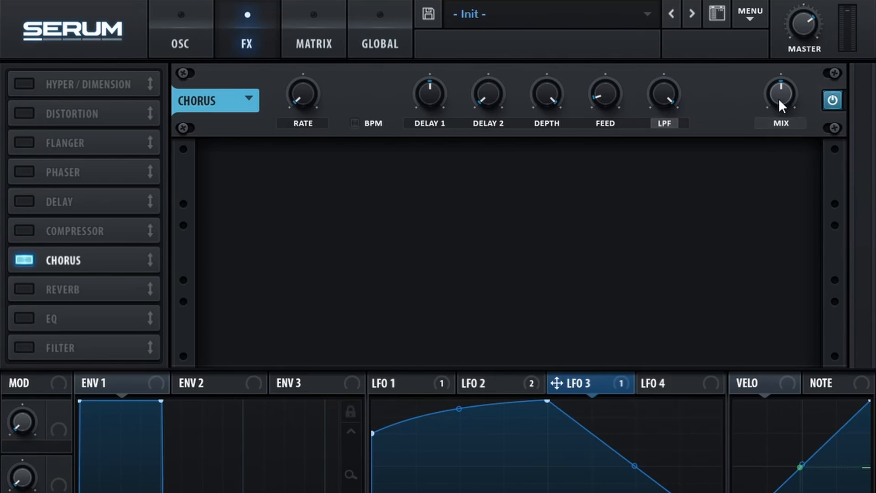
{"action": "left_click_drag", "start_coordinate": [778, 98], "coordinate": [556, 9]}
{"action": "left_click_drag", "start_coordinate": [417, 89], "coordinate": [412, 121]}
{"action": "left_click_drag", "start_coordinate": [495, 94], "coordinate": [495, 63]}
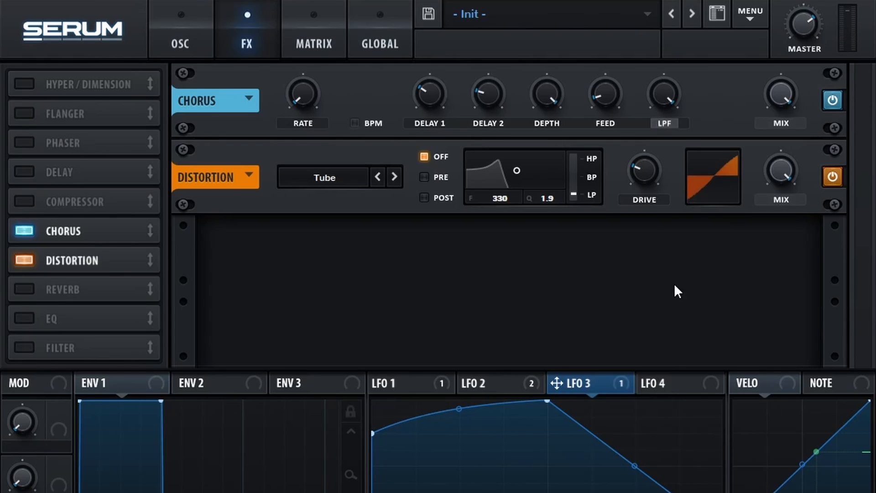
Set the Distortion to Sin Fold with slightly lower drive, turn its mix to zero and assign LFO 1 to the mix at full amount.
{"action": "left_click_drag", "start_coordinate": [641, 164], "coordinate": [642, 173]}
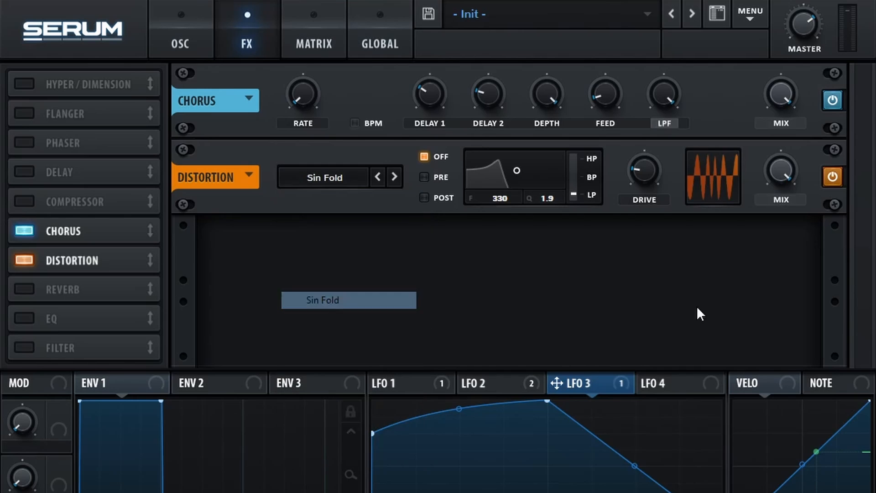
{"action": "left_click", "coordinate": [323, 305]}
{"action": "left_click", "coordinate": [413, 382]}
{"action": "left_click_drag", "start_coordinate": [781, 172], "coordinate": [771, 356]}
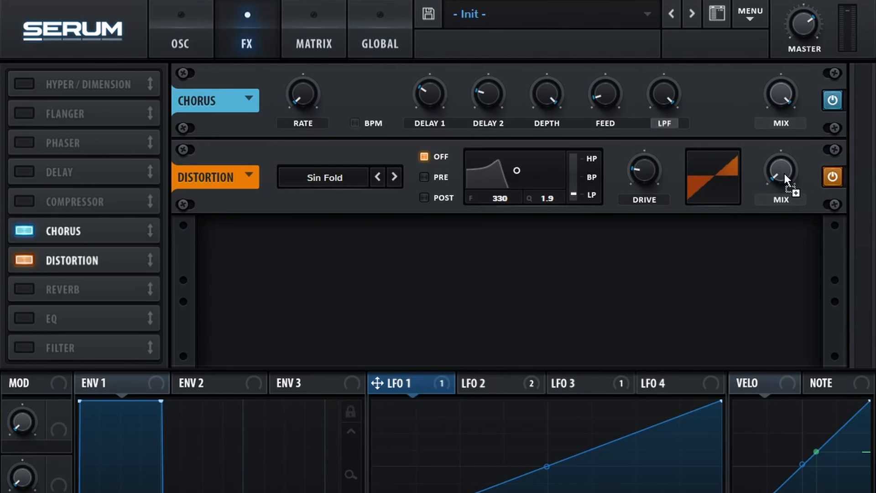
{"action": "left_click_drag", "start_coordinate": [783, 177], "coordinate": [782, 175]}
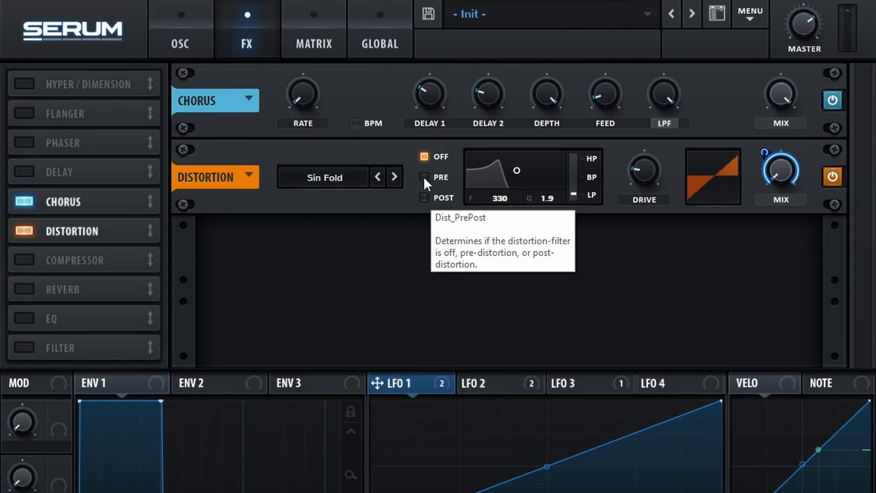
Switch the Distortion filter to PRE, with its frequency at 811 and Q at 0.1.
{"action": "left_click", "coordinate": [423, 176]}
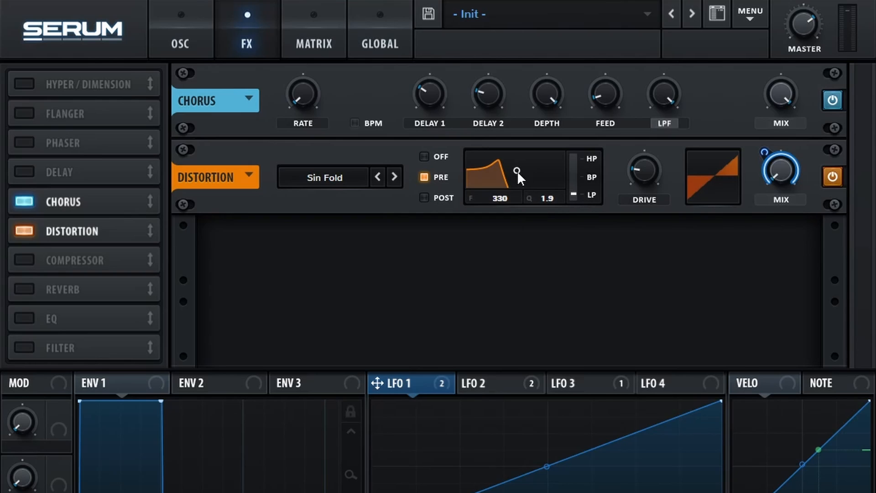
{"action": "left_click_drag", "start_coordinate": [559, 201], "coordinate": [555, 312]}
{"action": "left_click_drag", "start_coordinate": [548, 199], "coordinate": [551, 191]}
{"action": "left_click_drag", "start_coordinate": [497, 198], "coordinate": [515, 186]}
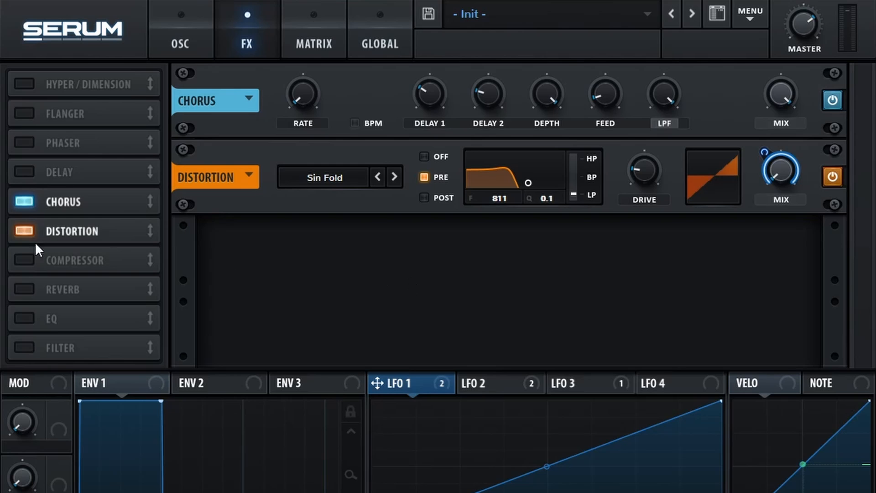
Enable the Compressor in multiband mode, and enable the EQ, placing it directly below the Compressor.
{"action": "left_click", "coordinate": [23, 260]}
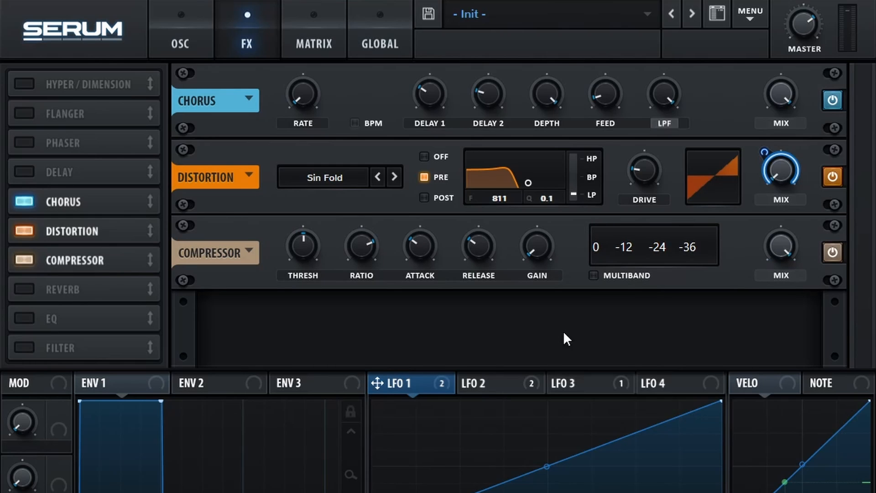
{"action": "left_click", "coordinate": [620, 274]}
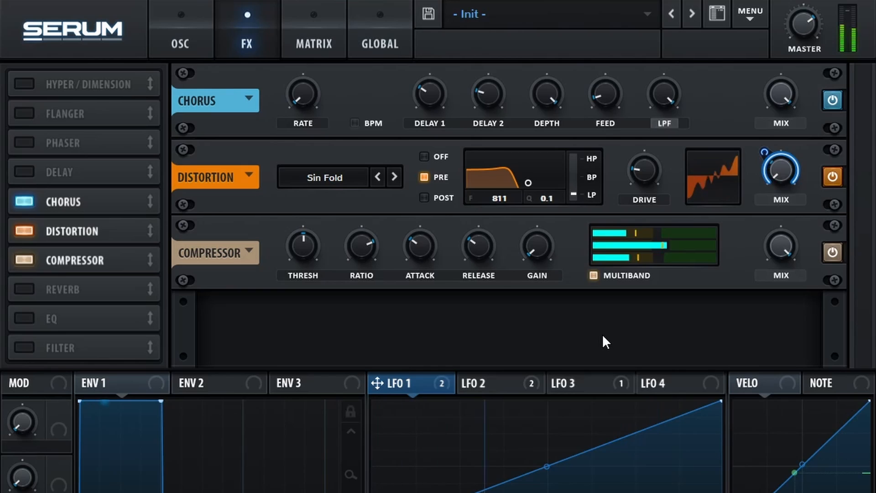
{"action": "left_click", "coordinate": [26, 318]}
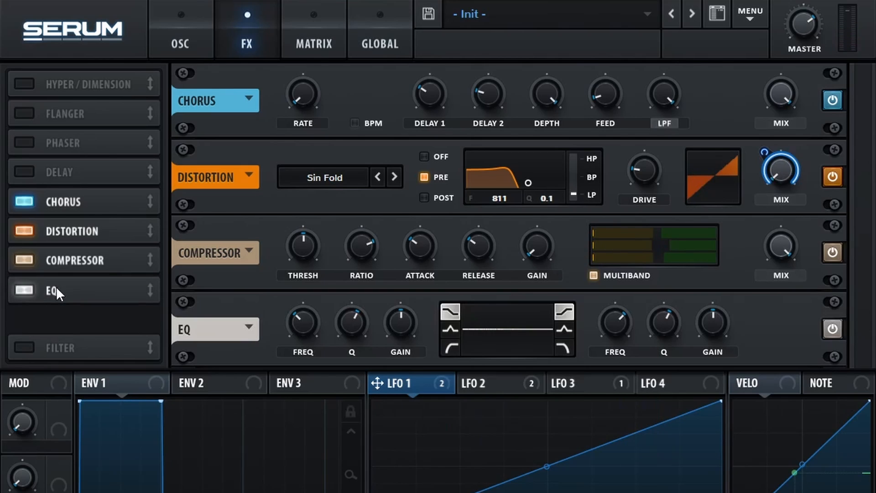
{"action": "left_click_drag", "start_coordinate": [72, 305], "coordinate": [53, 283]}
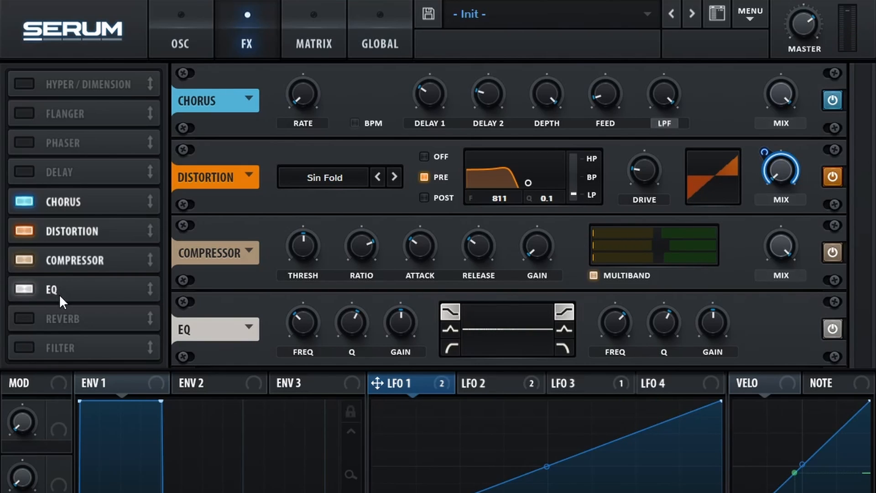
Shape the EQ's low band as a peak with raised frequency and gain, and assign LFO 2 to its frequency with a moderate amount.
{"action": "left_click", "coordinate": [453, 329]}
{"action": "left_click_drag", "start_coordinate": [305, 327], "coordinate": [308, 317]}
{"action": "left_click_drag", "start_coordinate": [401, 314], "coordinate": [413, 298]}
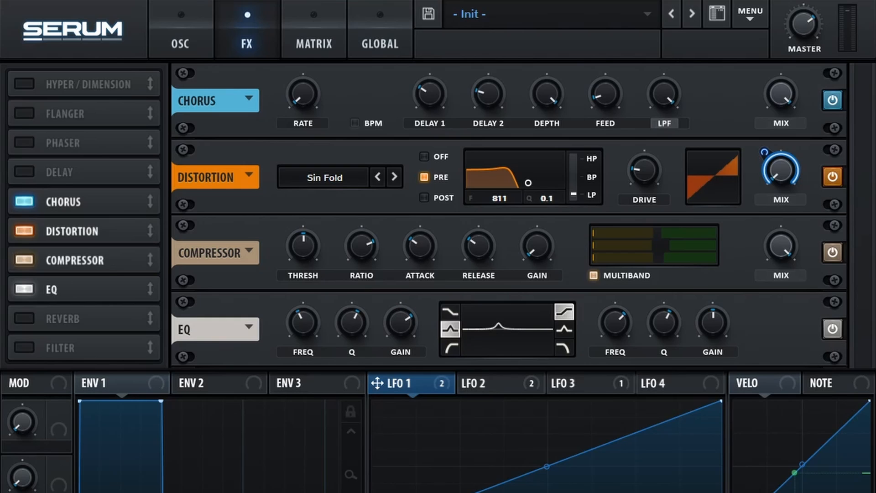
{"action": "left_click", "coordinate": [525, 384]}
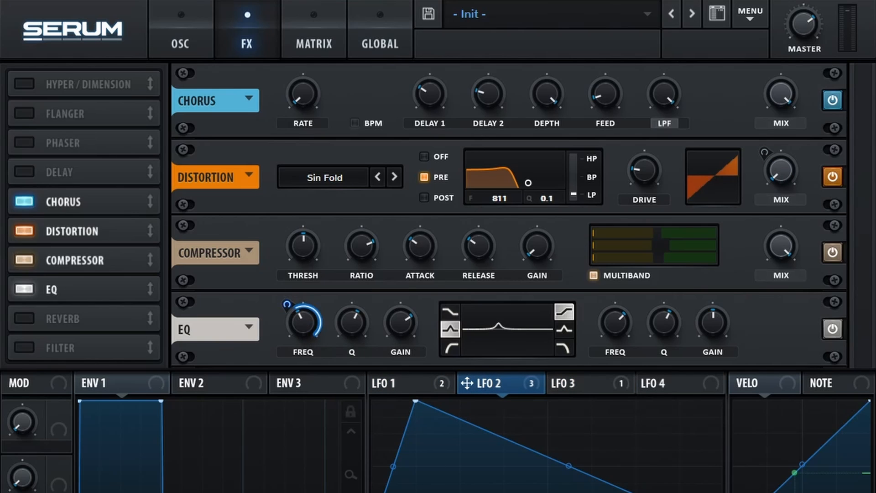
{"action": "left_click_drag", "start_coordinate": [281, 317], "coordinate": [281, 327]}
Shape the EQ's high band as a peak with higher frequency, -13 gain and 58% Q, and assign LFO 2 to its frequency.
{"action": "left_click_drag", "start_coordinate": [613, 326], "coordinate": [608, 282]}
{"action": "double_click", "coordinate": [718, 321]}
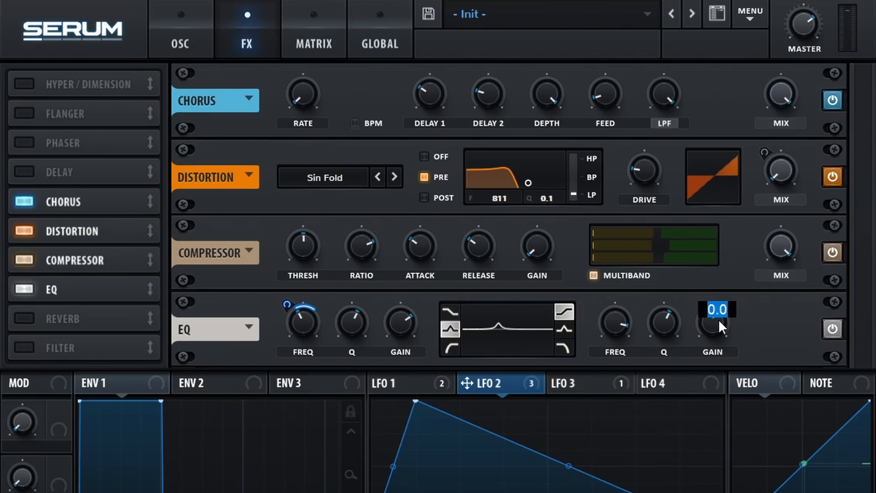
{"action": "type", "text": "-13"}
{"action": "key", "text": "Return"}
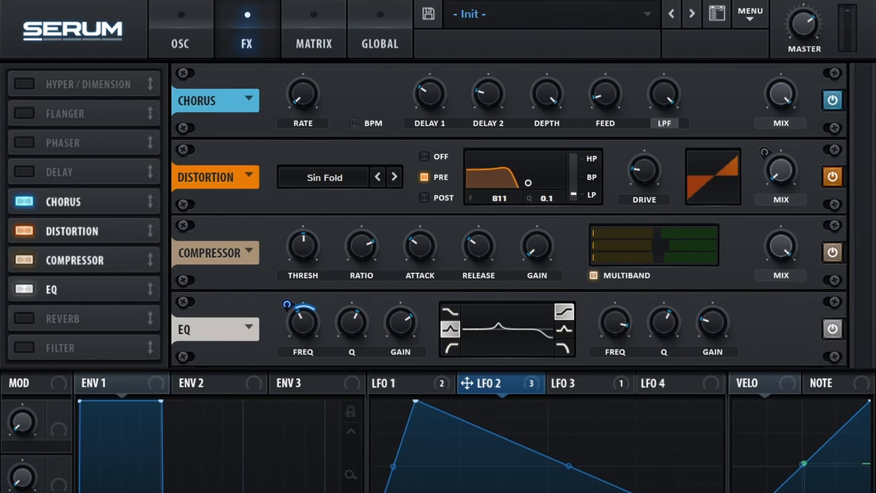
{"action": "left_click_drag", "start_coordinate": [663, 324], "coordinate": [661, 326]}
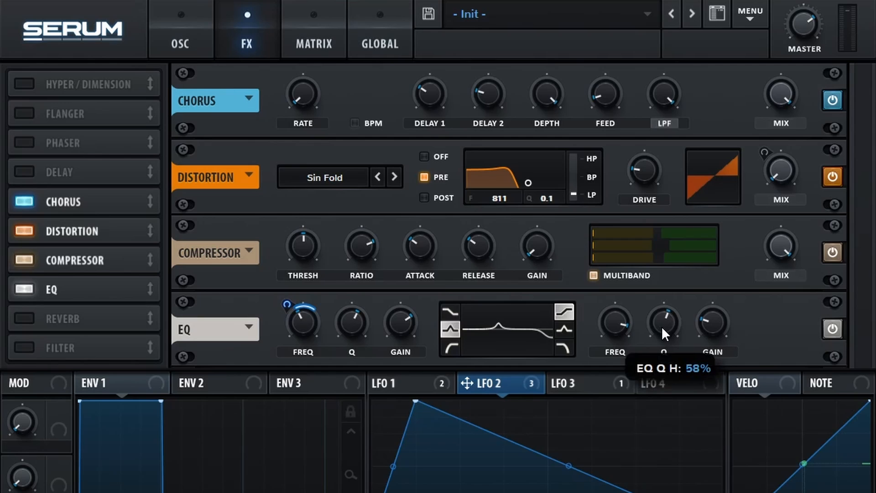
{"action": "left_click", "coordinate": [564, 328]}
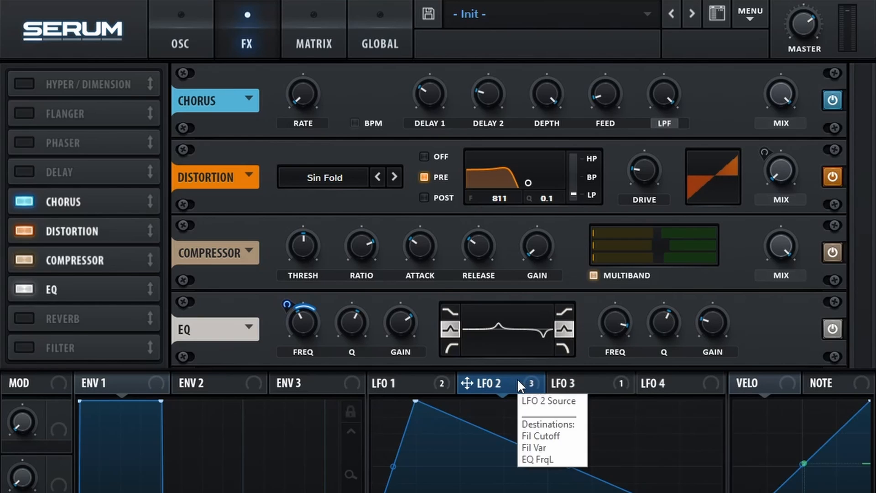
{"action": "left_click_drag", "start_coordinate": [613, 328], "coordinate": [615, 324]}
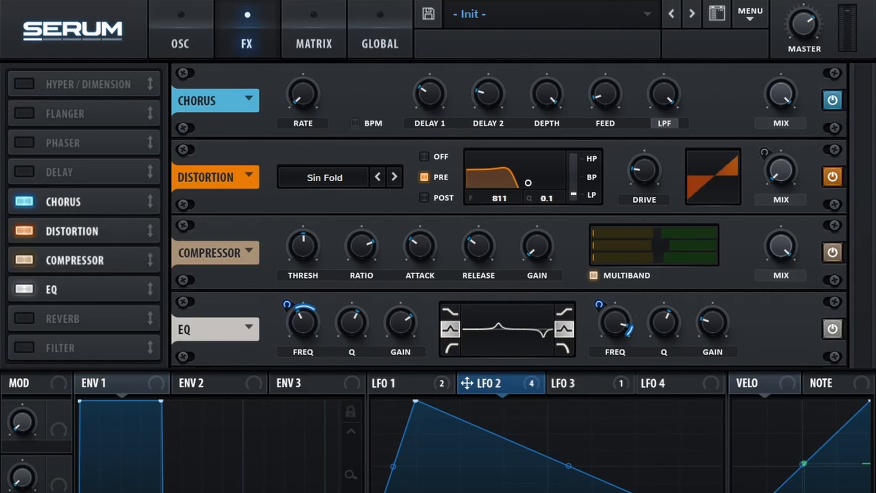
{"action": "left_click_drag", "start_coordinate": [598, 306], "coordinate": [592, 330]}
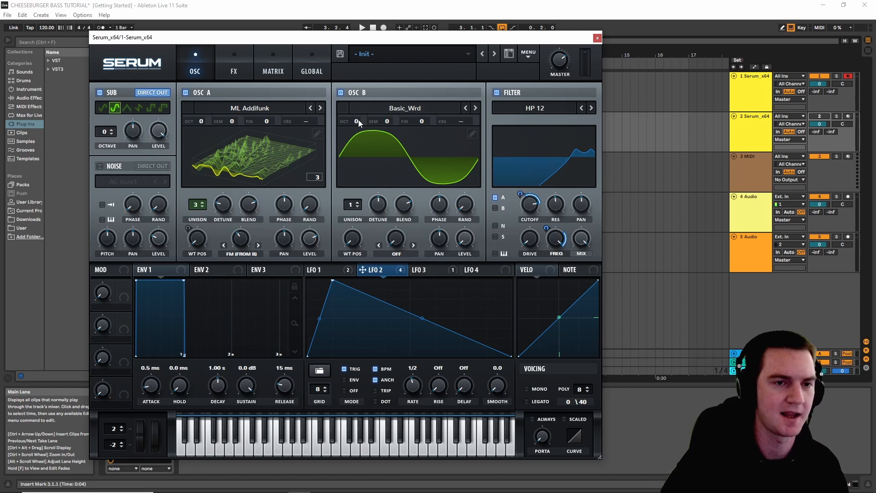
Lower oscillator B's octave to -1.
{"action": "left_click_drag", "start_coordinate": [358, 120], "coordinate": [386, 184]}
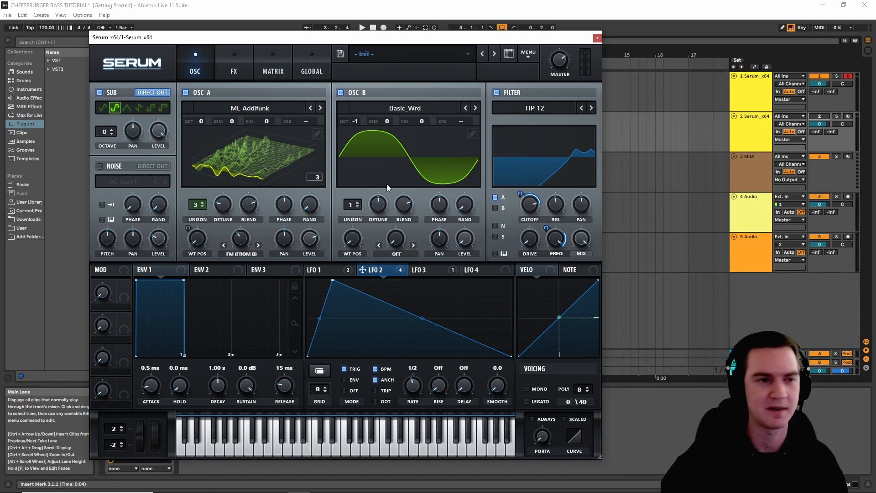